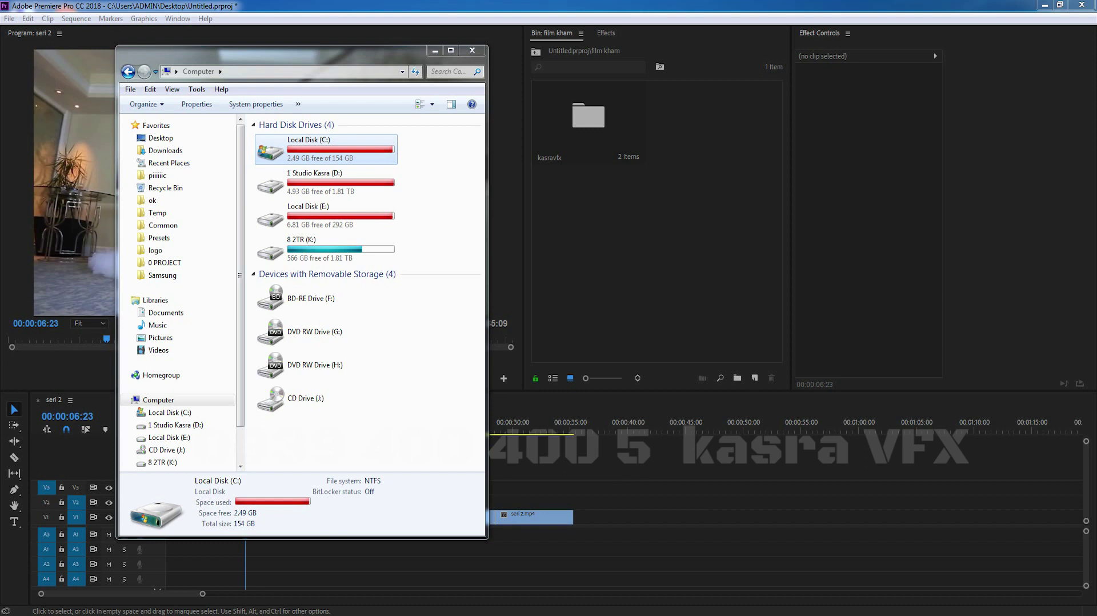
- Browse to C:\Program Files\Adobe\Adobe Premiere Pro CC 2018\Presets and select the 1070 Handy Seamless Transitions folder
double_click(310, 150)
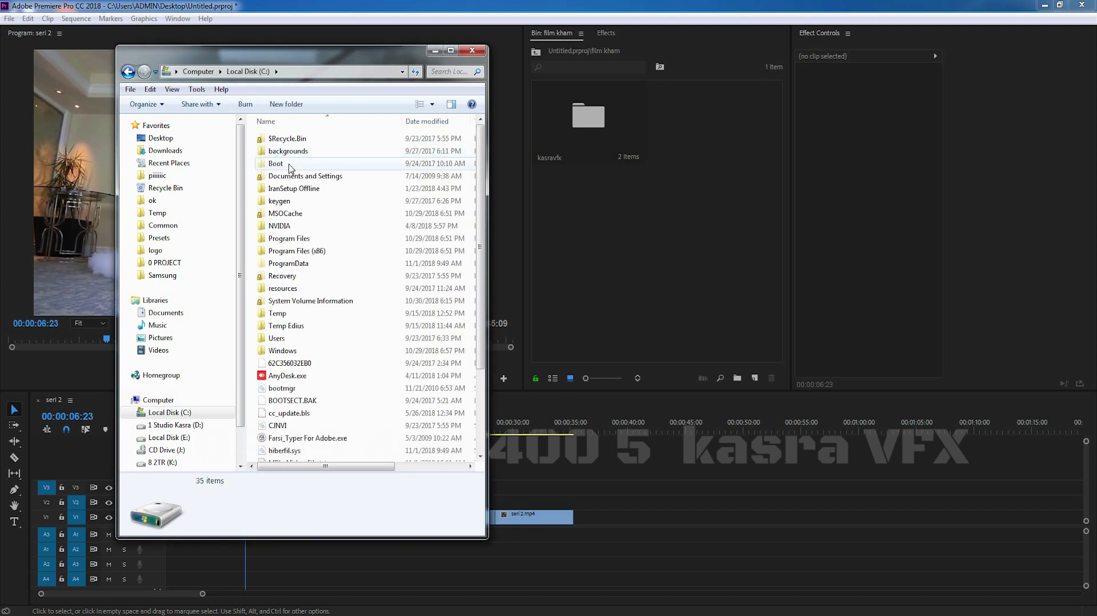
double_click(285, 239)
double_click(280, 139)
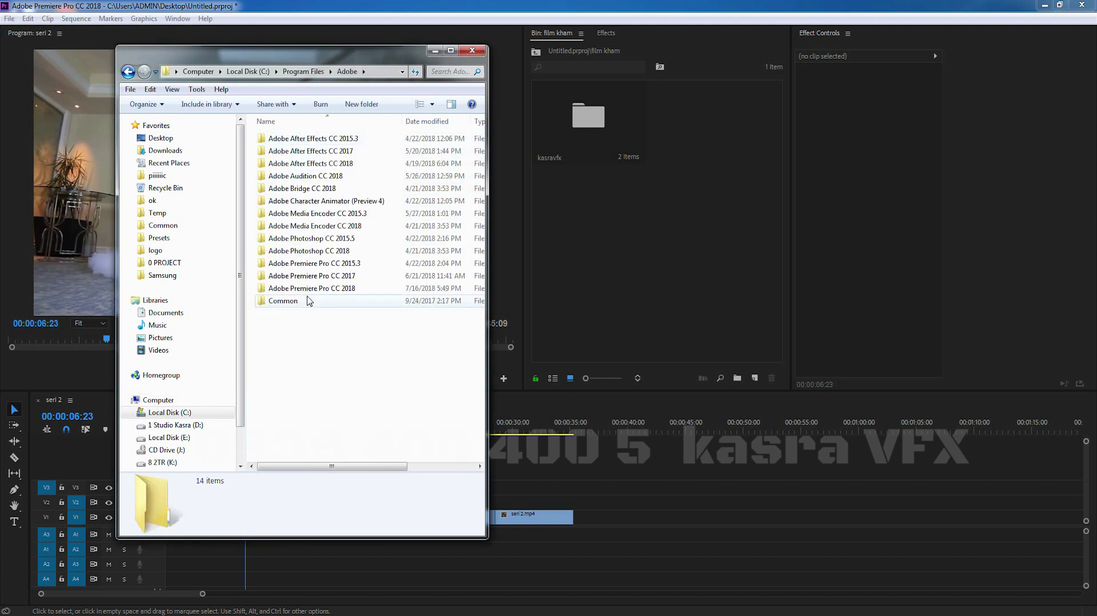
double_click(324, 290)
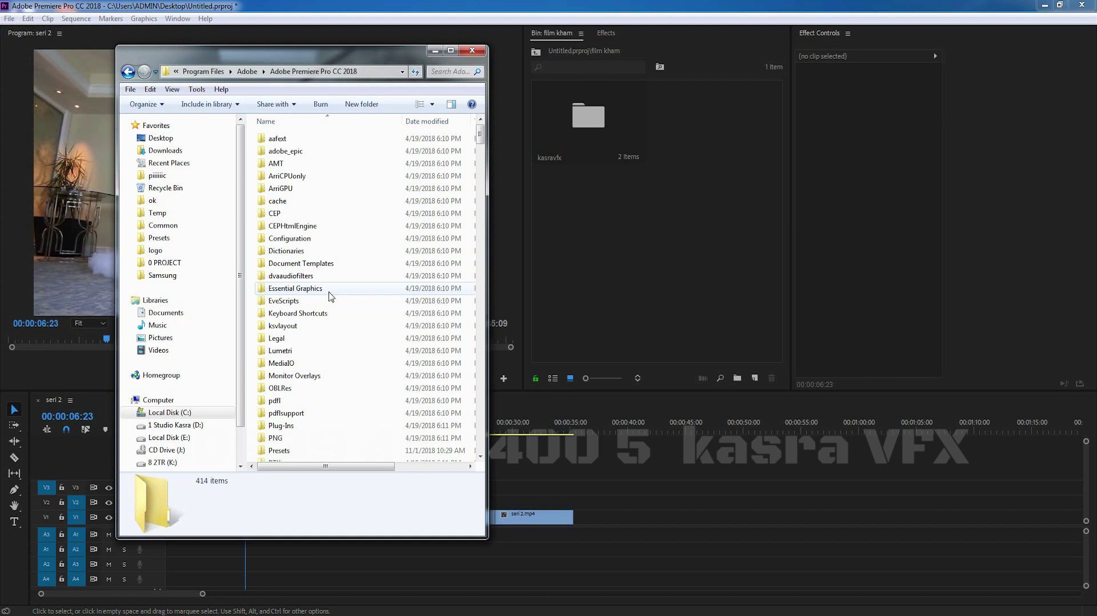
double_click(280, 451)
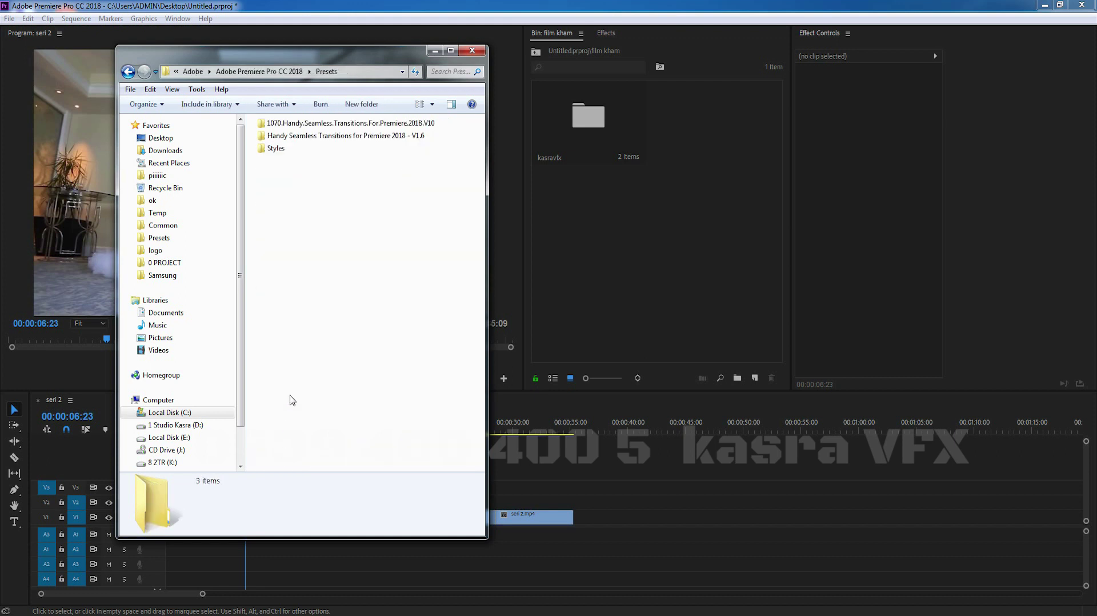
left_click(273, 126)
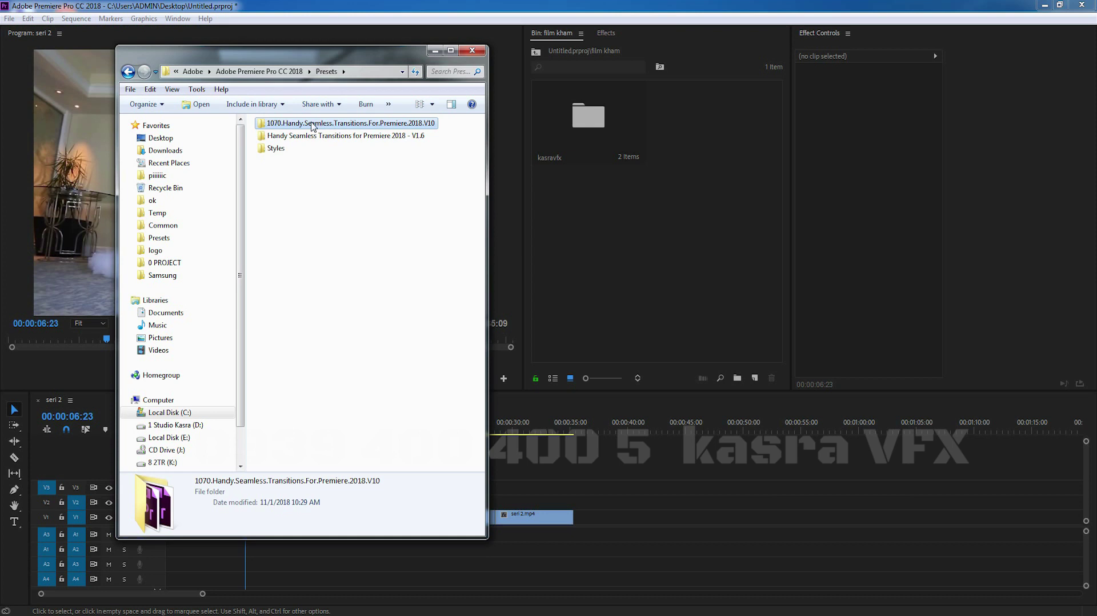
- Open the 1070 Handy Seamless Transitions folder and look over its five Premiere project files
double_click(313, 125)
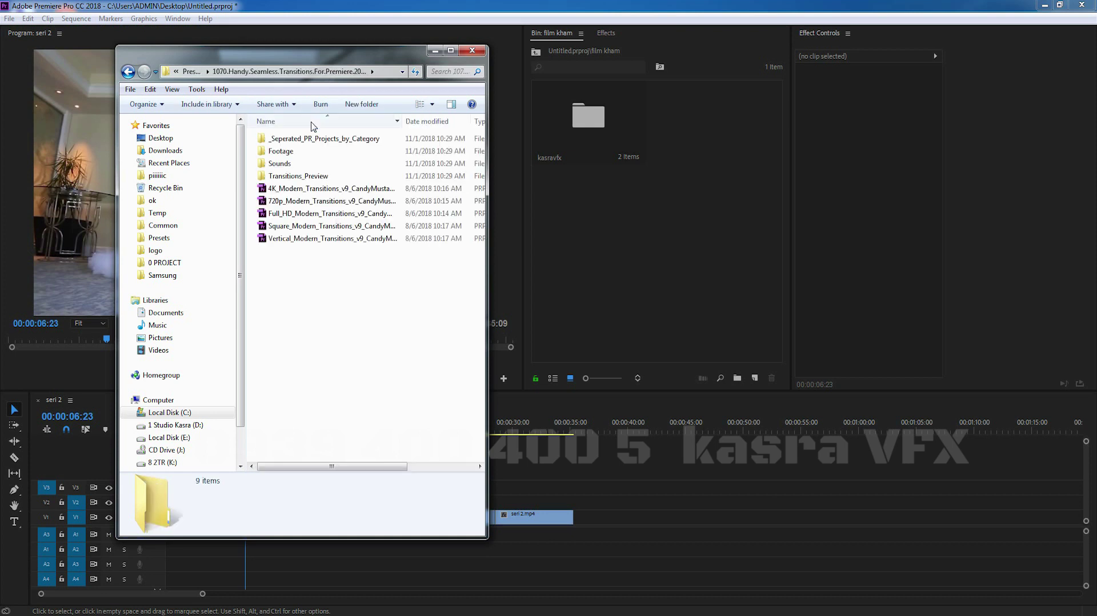
left_click_drag(329, 260, 280, 198)
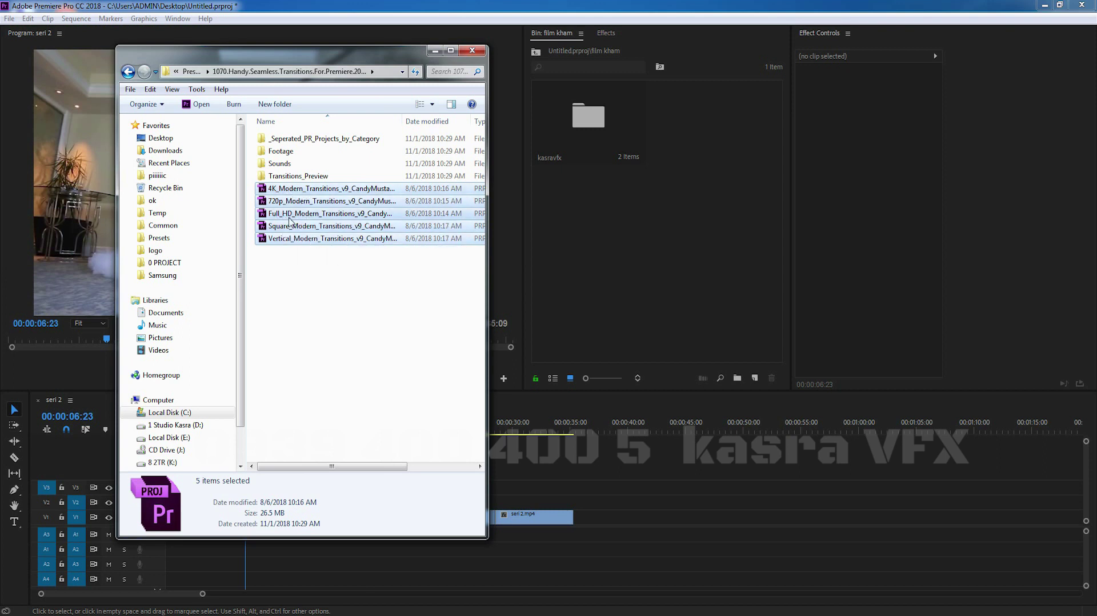
left_click(291, 263)
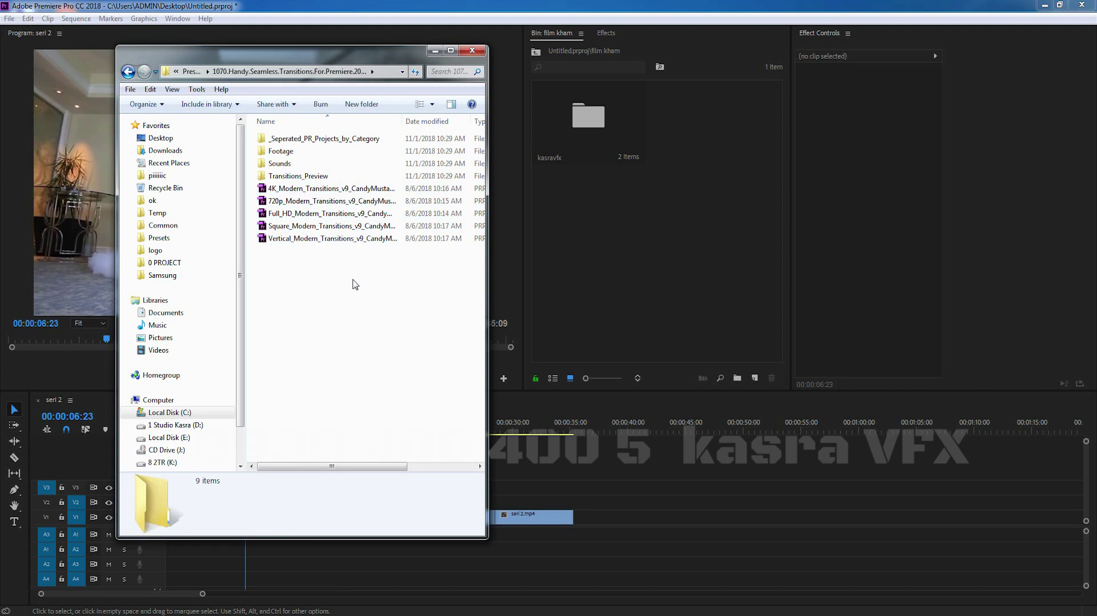
left_click_drag(355, 284, 308, 188)
left_click(323, 270)
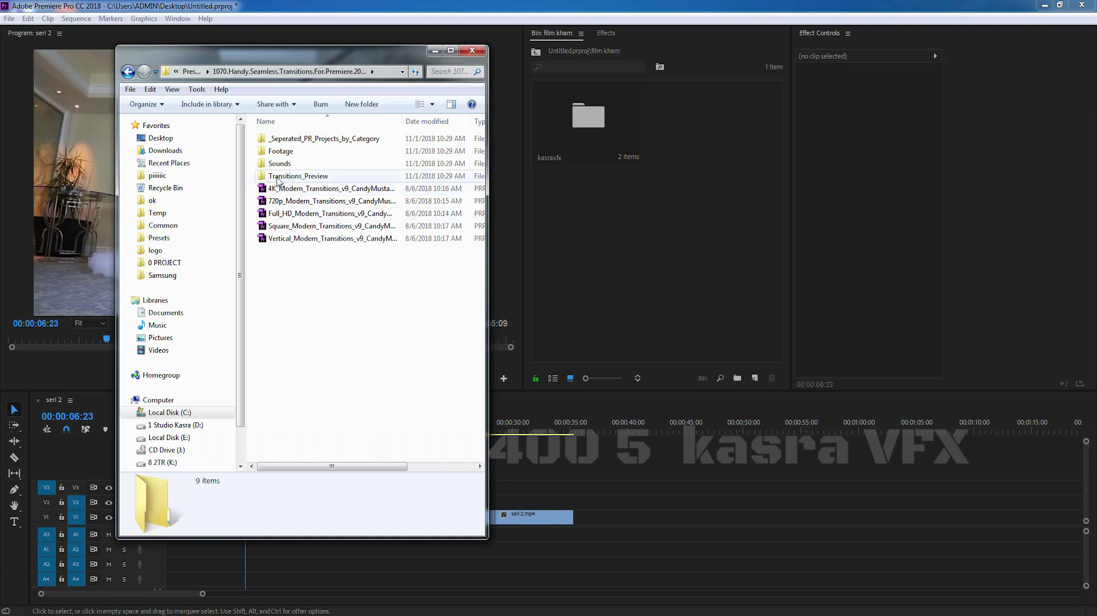
- Open Transitions_Preview and launch the 0 kasraVFX.html preview page at the bottom
double_click(301, 178)
scroll(345, 246, "down", 4)
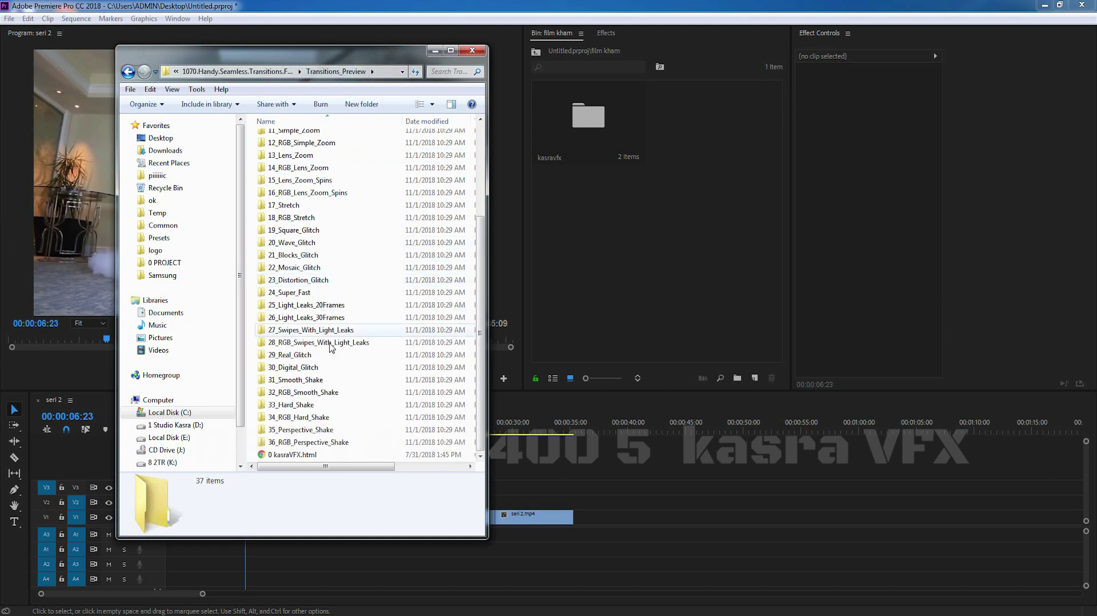
double_click(316, 457)
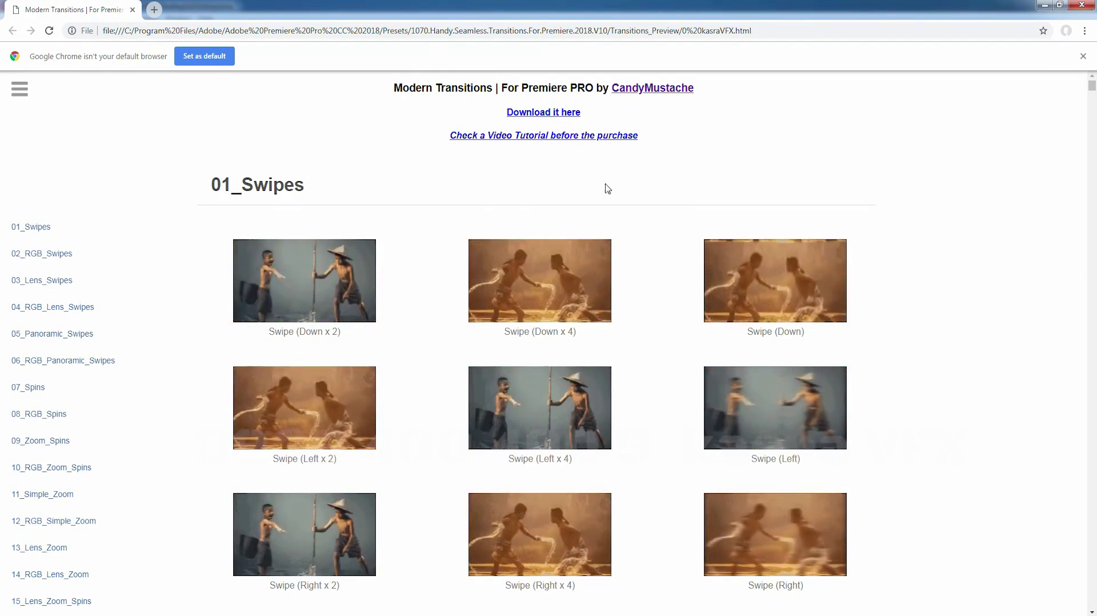
- Scroll down the Modern Transitions page to view the animated previews of each transition category
mouse_move(1092, 86)
left_mouse_down()
mouse_move(1068, 464)
mouse_move(1078, 505)
left_mouse_up()
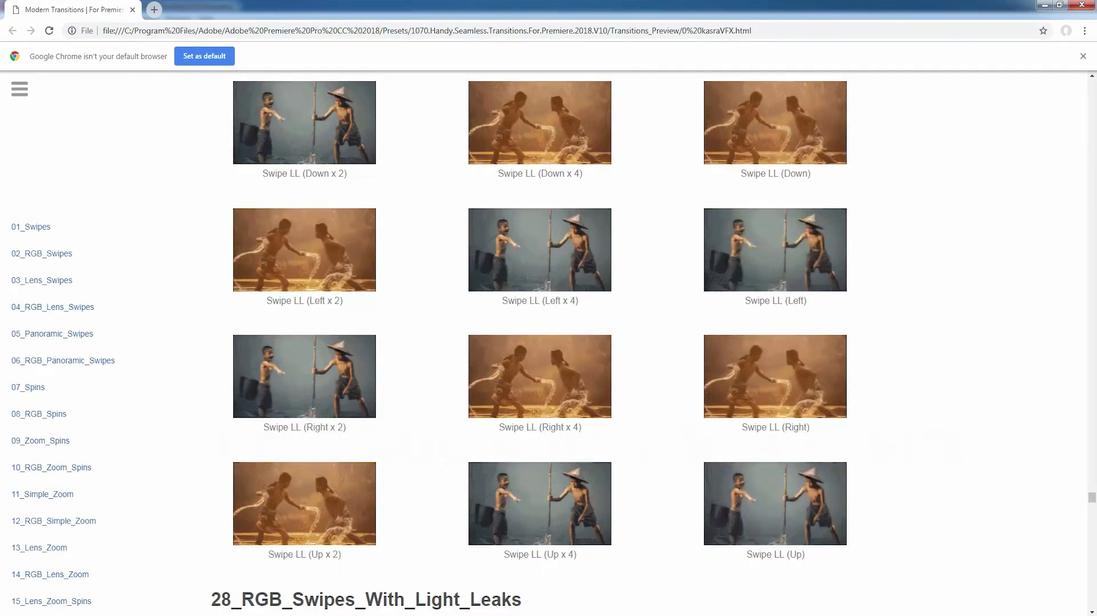
- Close the Chrome preview, compare the Footage and Sounds folders, then select Full_HD_Modern_Transitions_v9_CandyMustache.prproj
left_click(1081, 6)
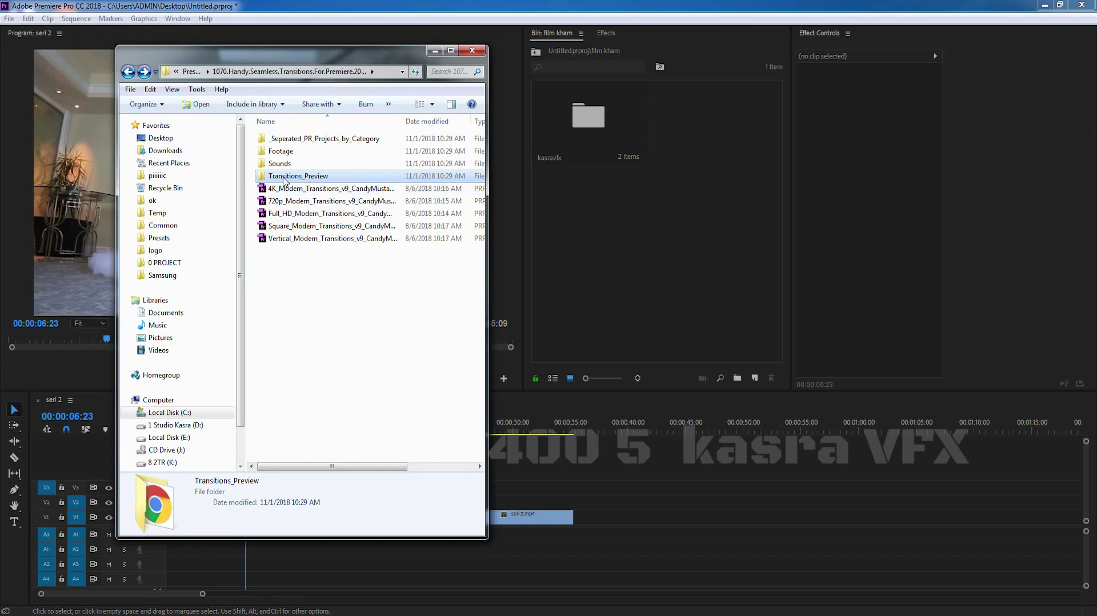
left_click(283, 163)
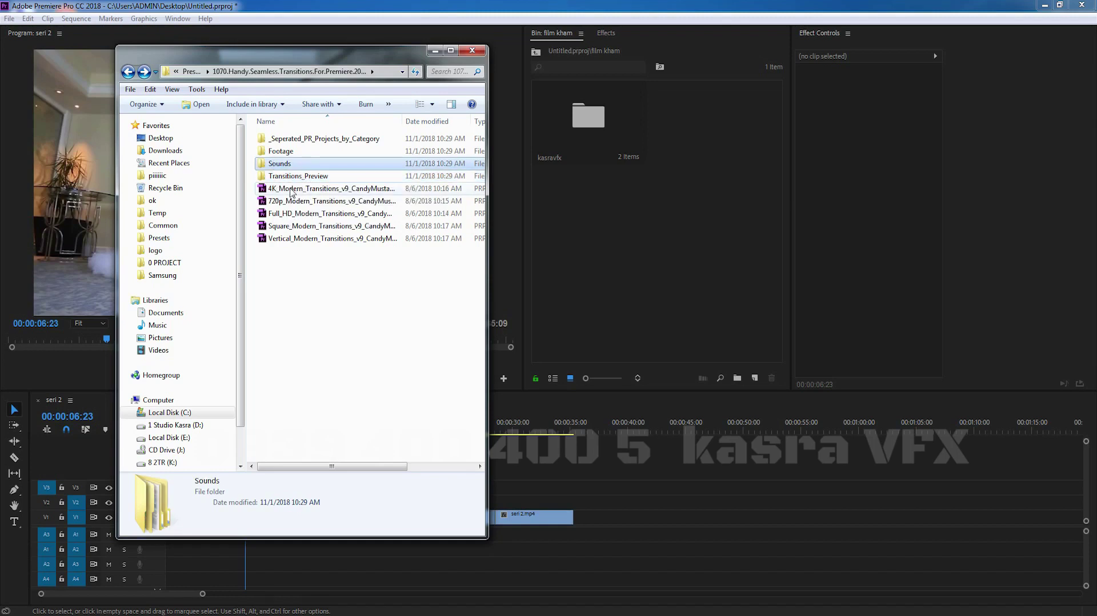
left_click(281, 152)
left_click(282, 163)
left_click(282, 152)
left_click(285, 163)
left_click(287, 152)
left_click(288, 165)
left_click(288, 153)
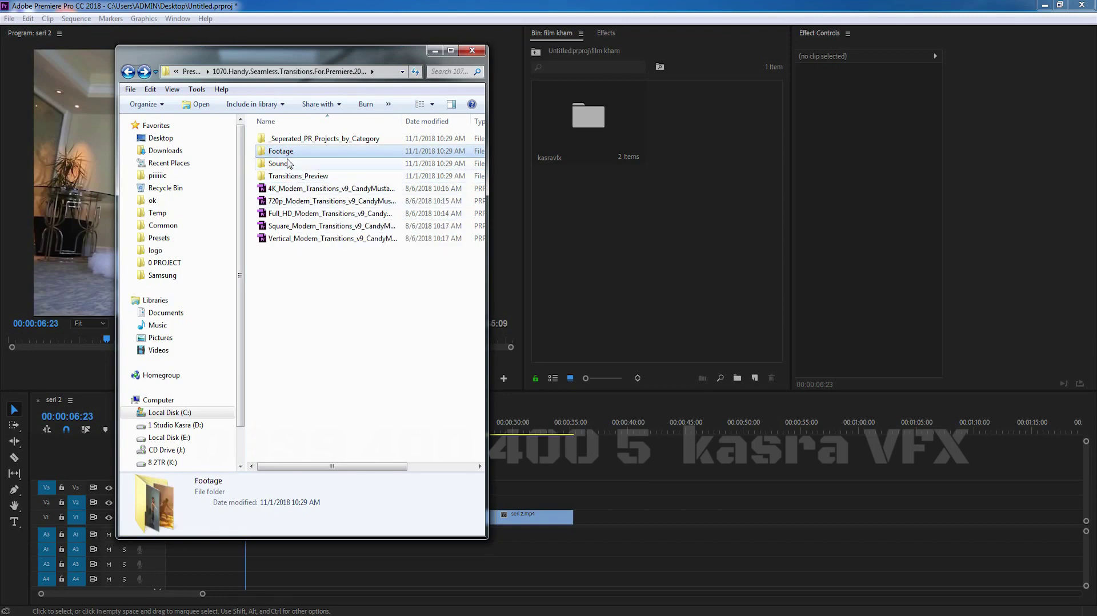
left_click(317, 140)
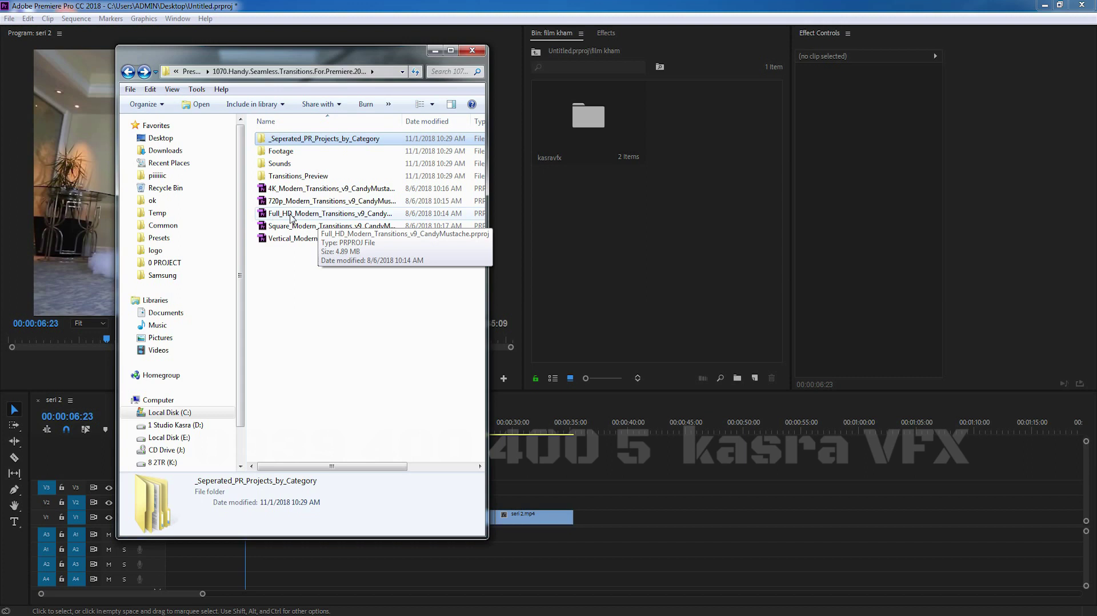
left_click(292, 216)
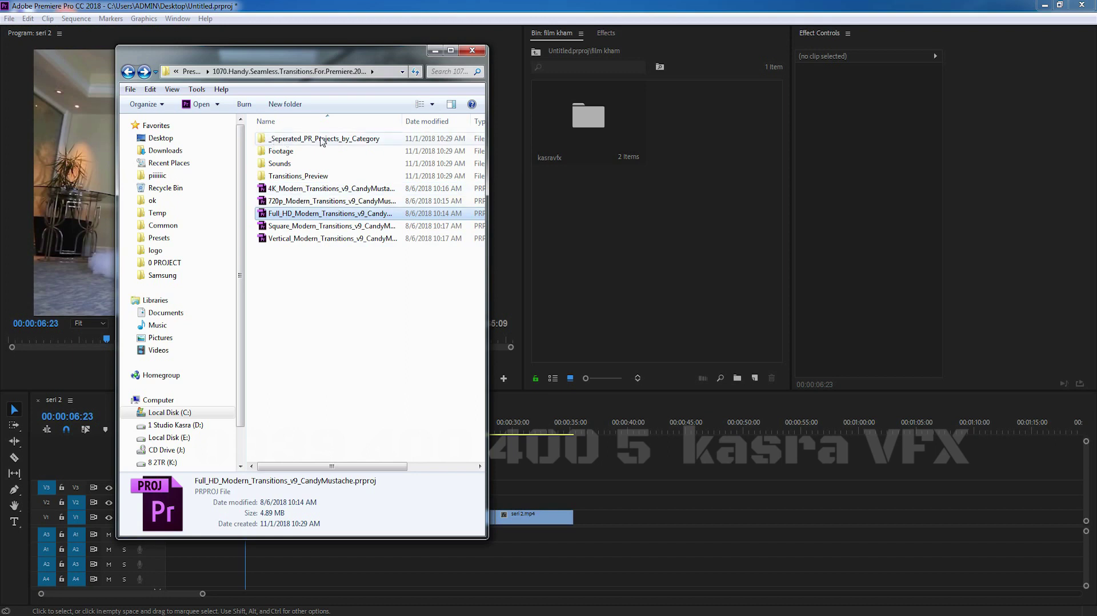
- Drag HD_16_RGB_Lens_Zoom_Spins.prproj from _Seperated_PR_Projects_by_Category > Full_HD into Premiere's Project panel
double_click(302, 138)
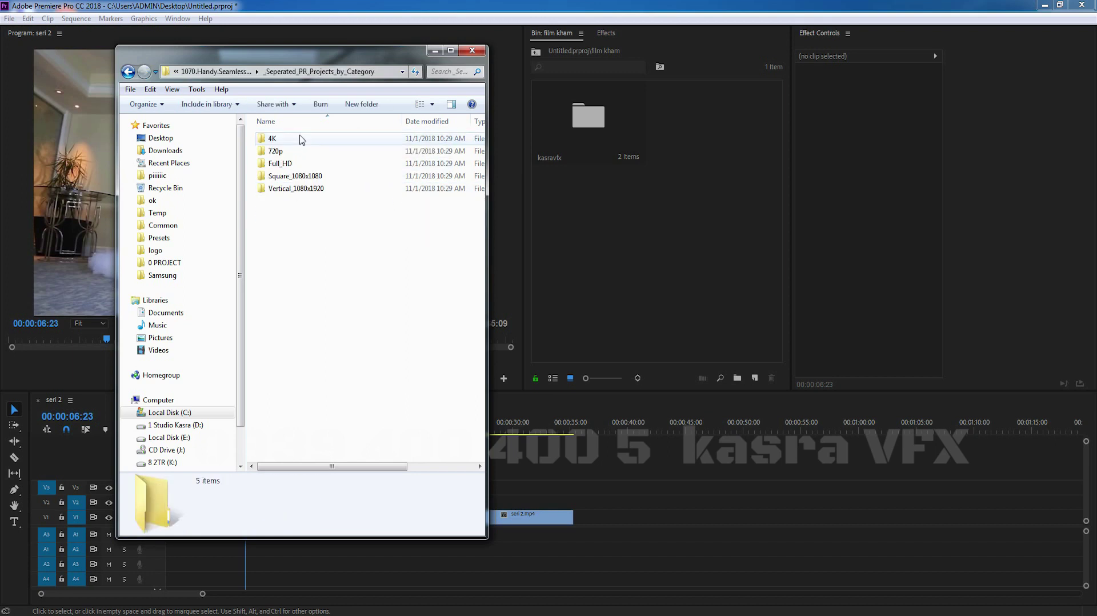
double_click(280, 164)
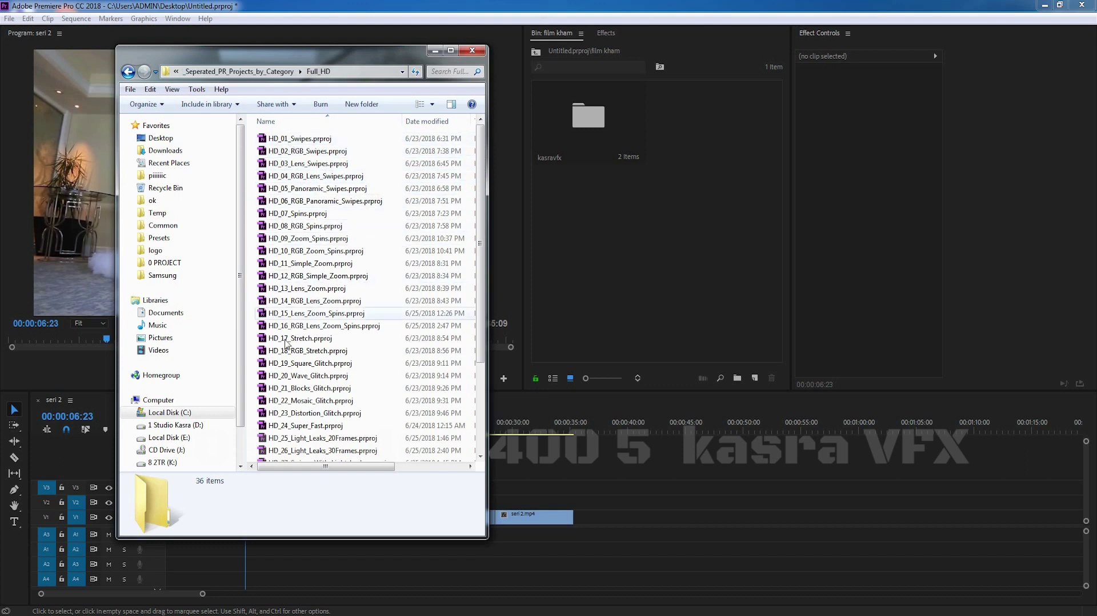
scroll(475, 278, "down", 2)
scroll(475, 278, "down", 2)
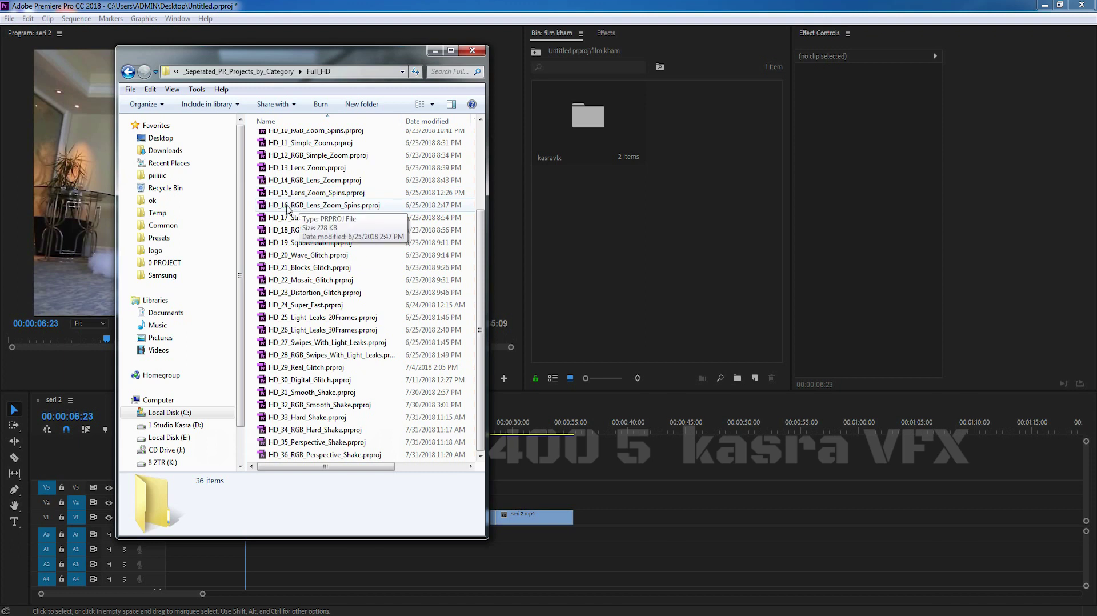
left_click(292, 207)
left_click_drag(274, 212, 710, 246)
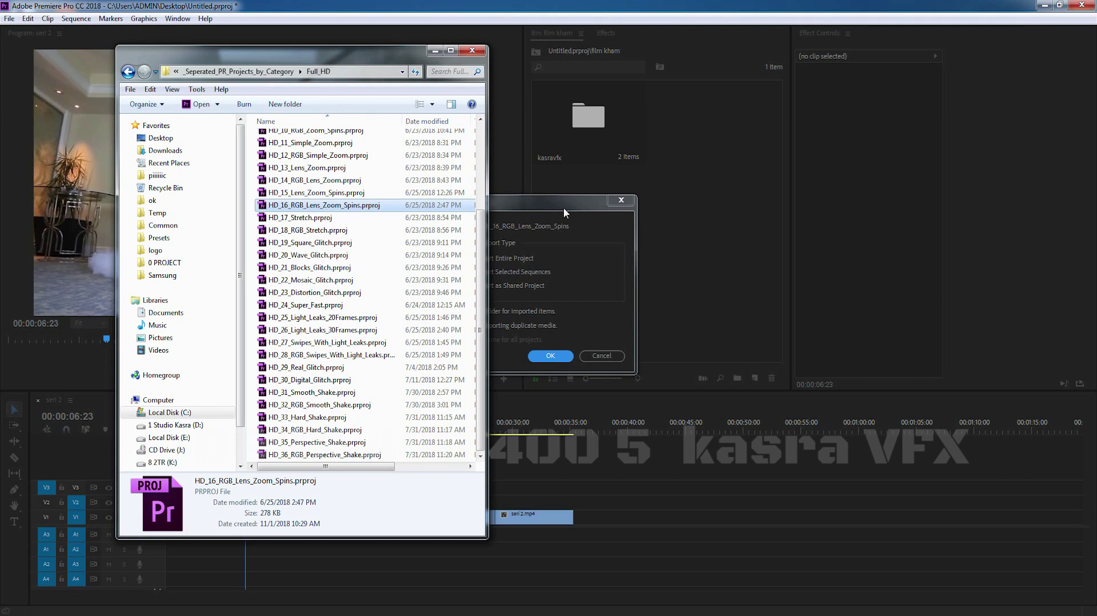
- Import the whole HD_16_RGB_Lens_Zoom_Spins project with Import Entire Project selected
left_click(563, 205)
left_click(474, 258)
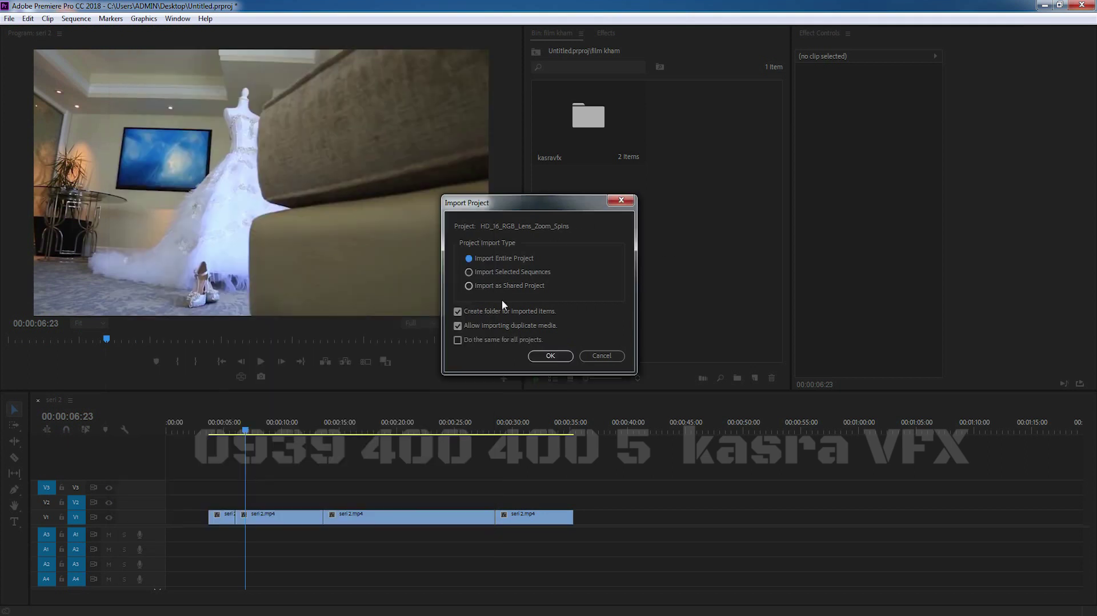
left_click(550, 355)
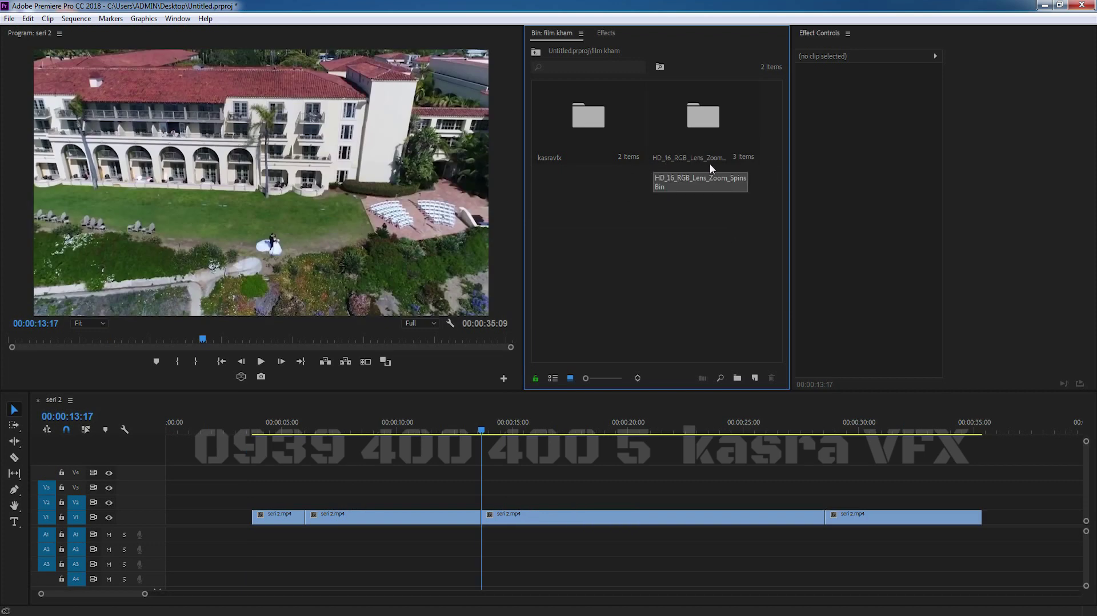
- Open HD_16_RGB_Lens_Zoom_Spins, then 16_RGB_Lens_Zoom_Spins, then its RGB IN - OUT bin
double_click(703, 121)
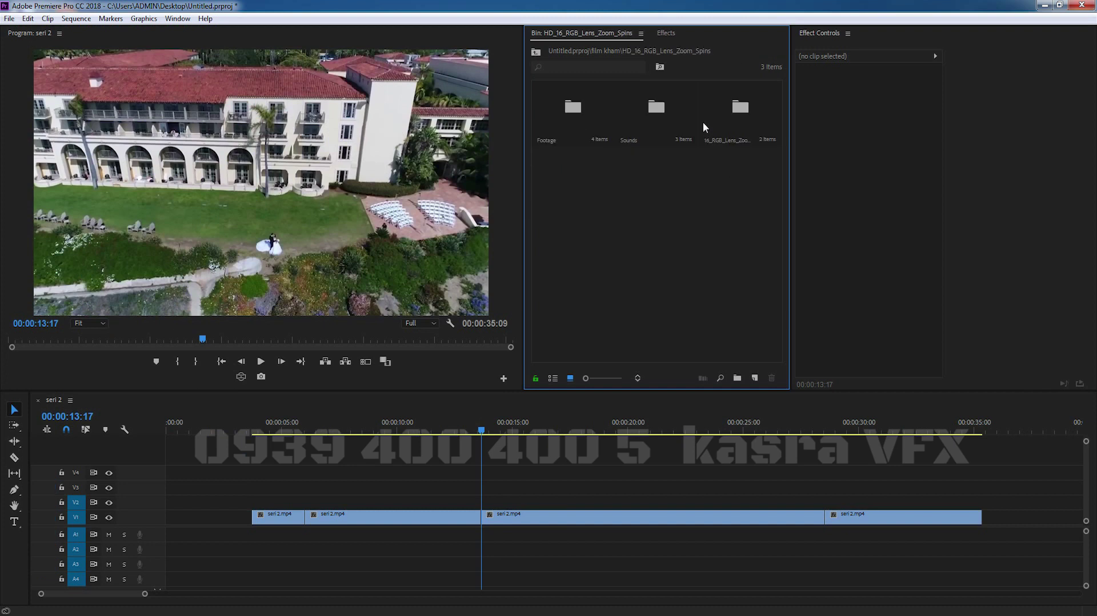
left_click(574, 110)
left_click(653, 137)
left_click_drag(632, 166, 600, 137)
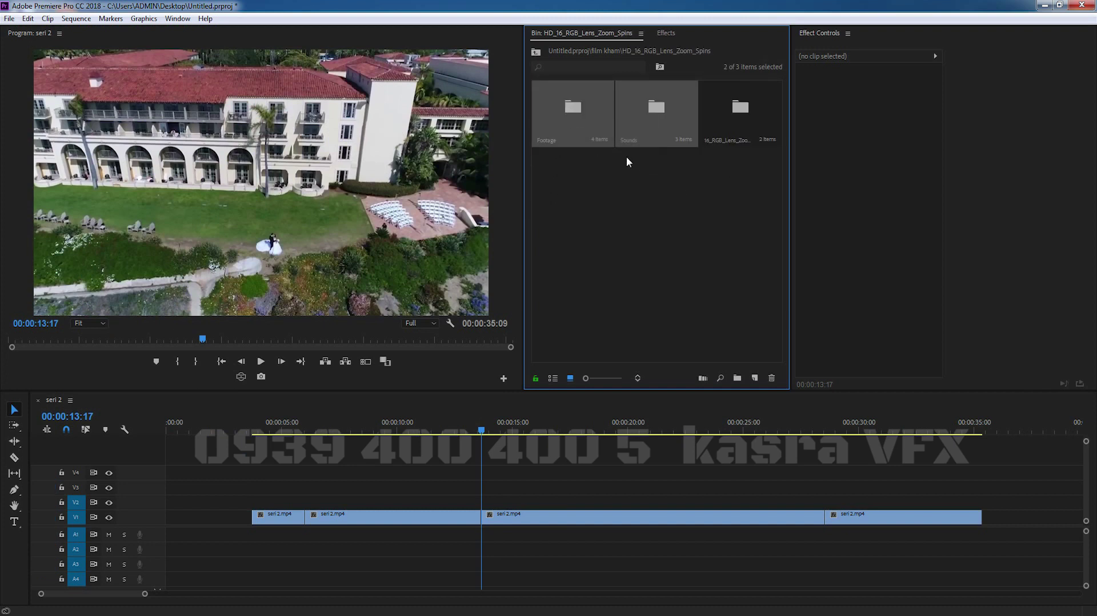
double_click(721, 143)
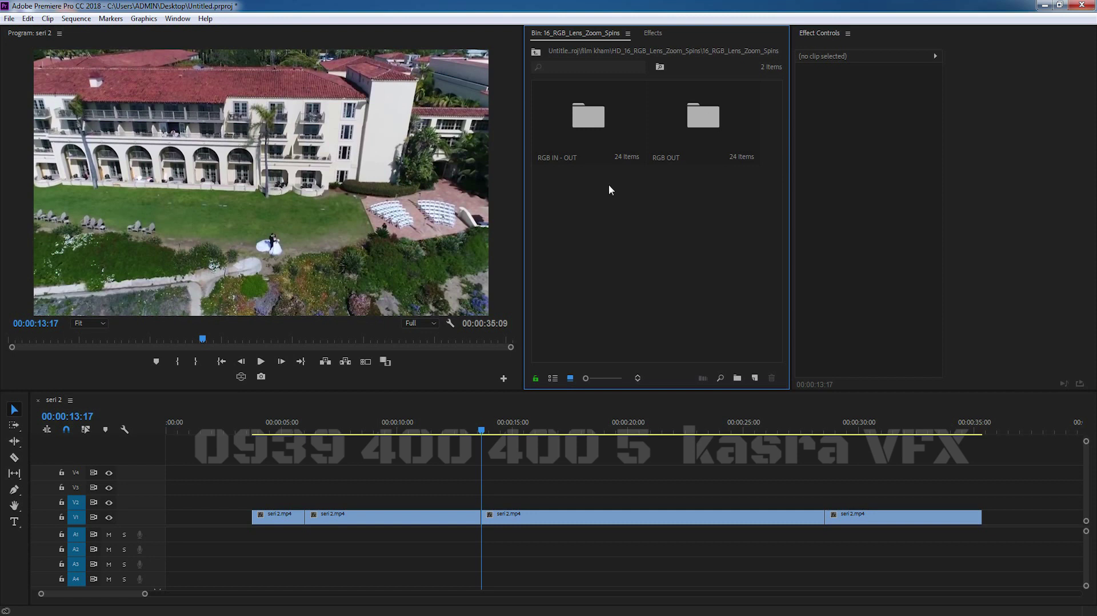
double_click(585, 123)
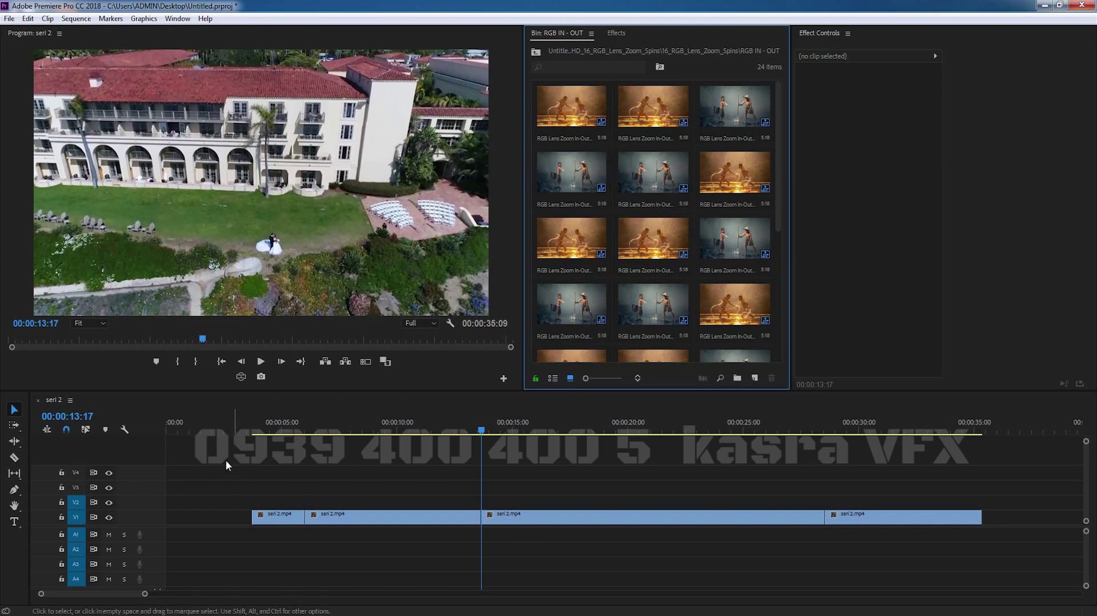
left_click(571, 178)
left_click(649, 200)
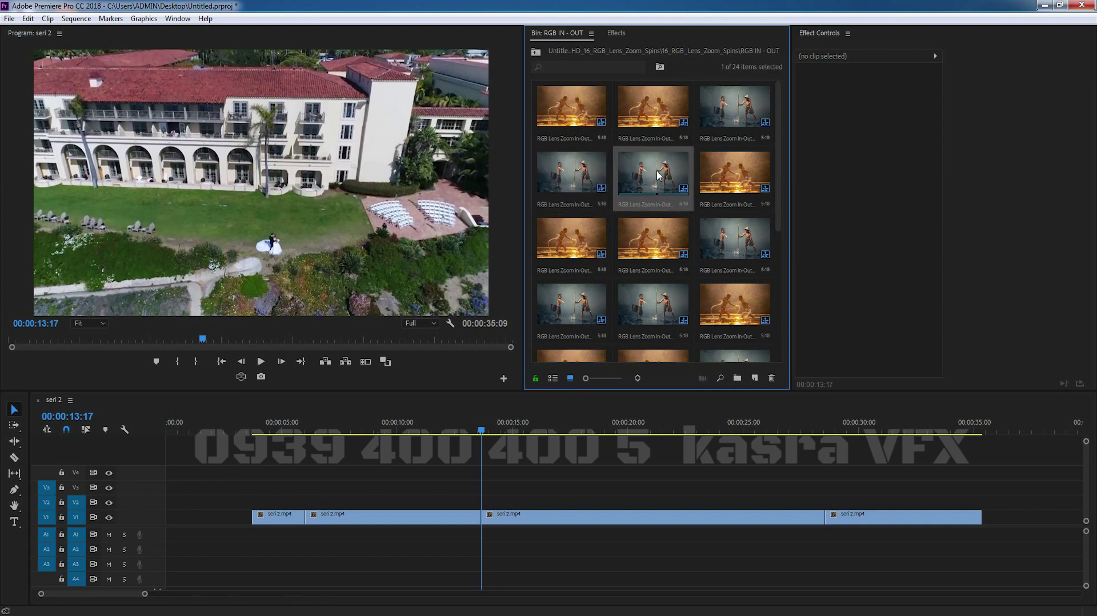
left_click(48, 430)
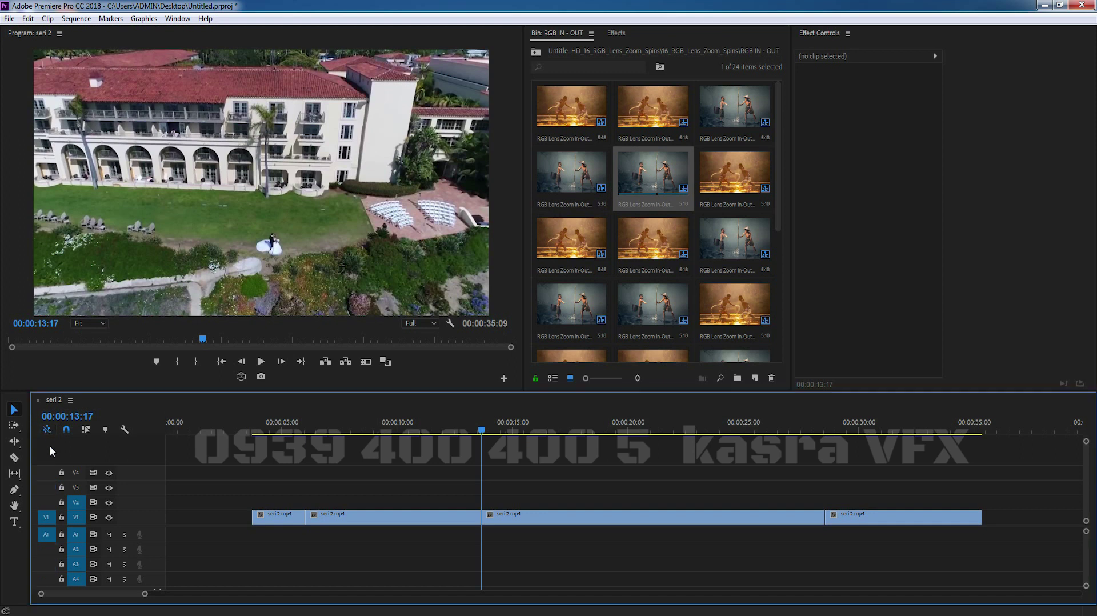
left_click(47, 431)
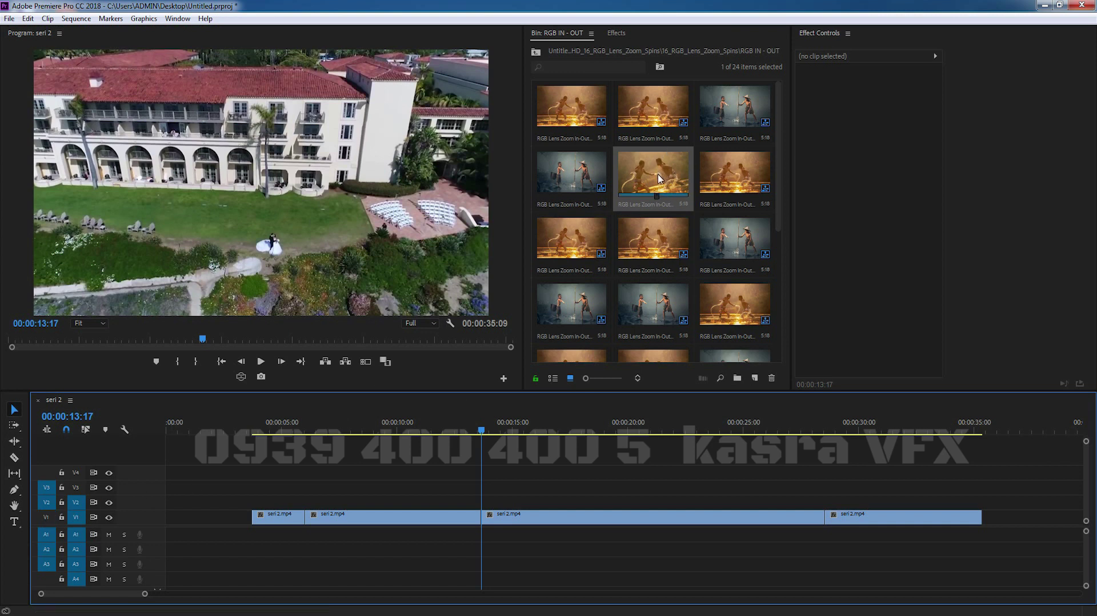
- Place the RGB Lens Zoom In-Out Spin Bounce clip on V2 over the 00:00:13:17 cut and zoom in
left_click_drag(658, 178, 487, 503)
key("=")
key("=")
key("=")
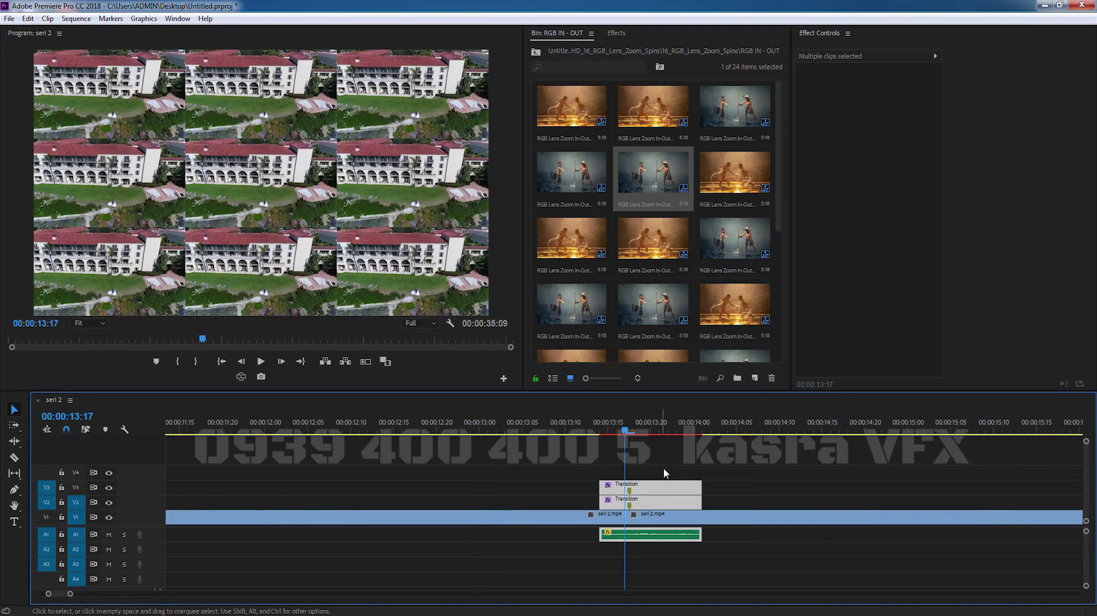
key("=")
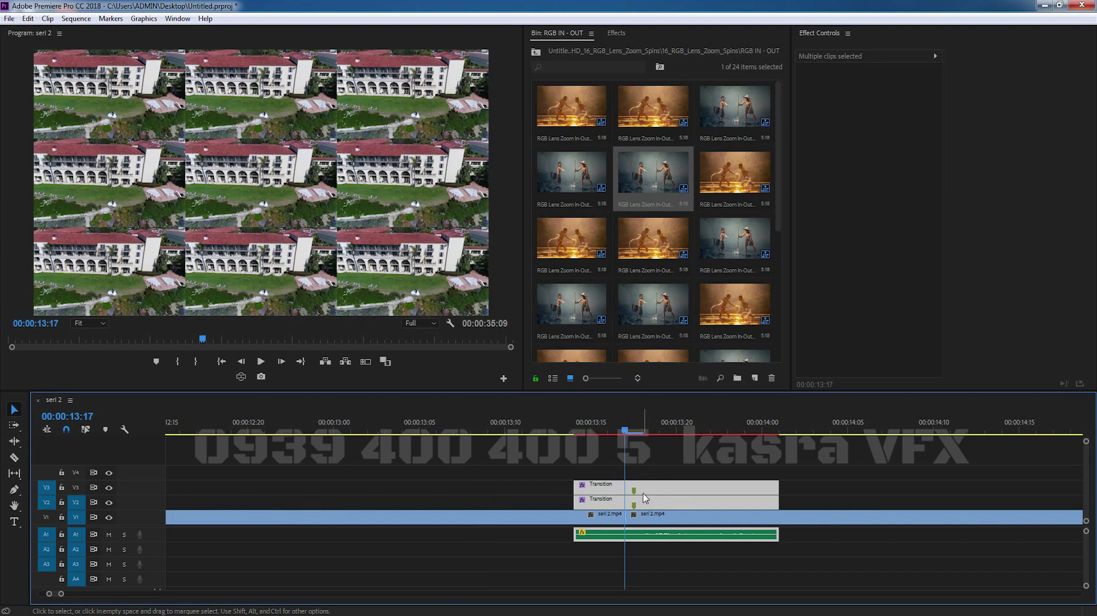
- Select the seri 2.mp4 clip, zoom the timeline out, and move the playhead to 00:00:16:14
left_click(612, 517)
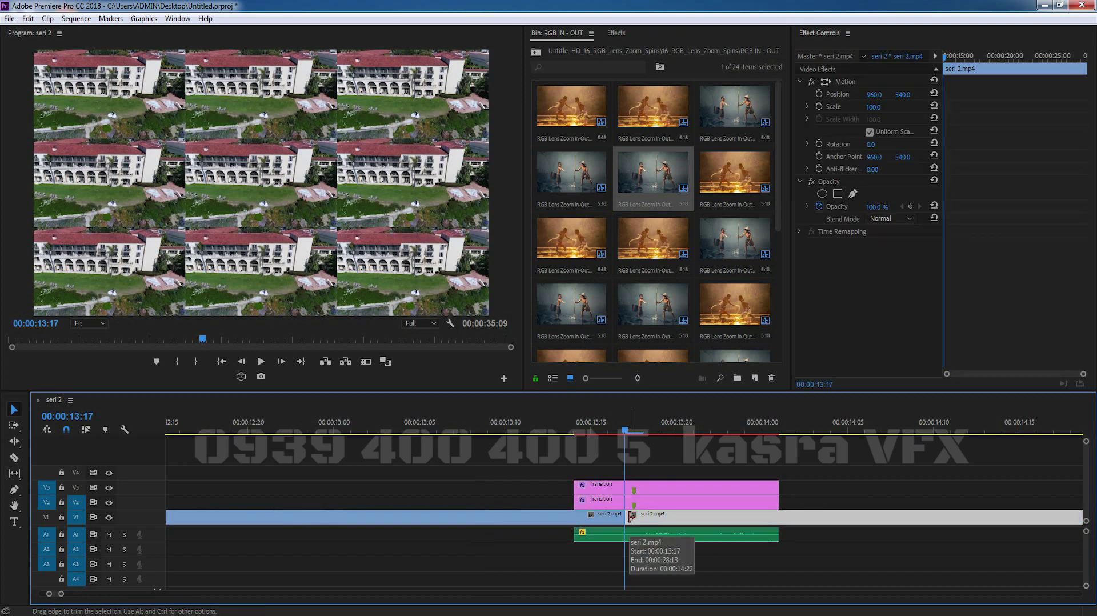
key("minus")
key("minus")
key("minus")
key("minus")
key("minus")
left_click(279, 433)
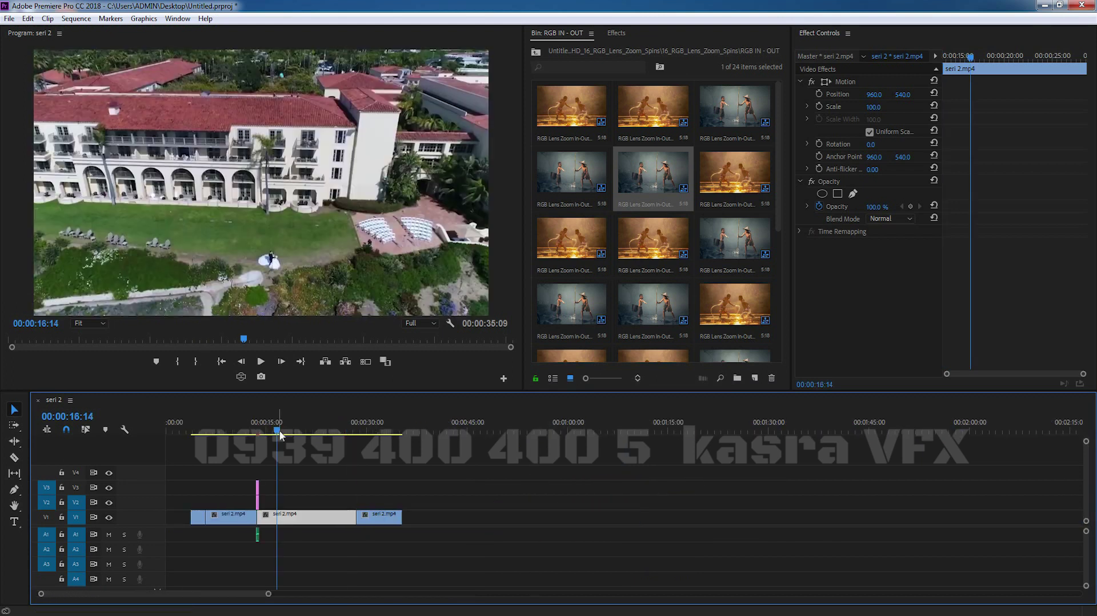